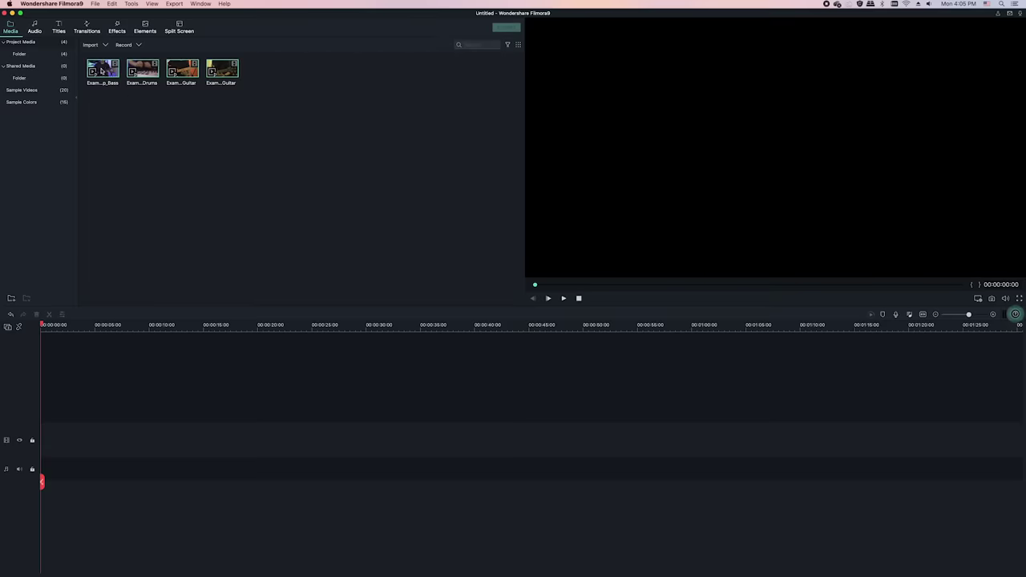
- Stack the four instrument clips on separate tracks from the timeline start, matching the project to the media's 3840x2160, 23.98 fps settings
left_click_drag(102, 73, 303, 423)
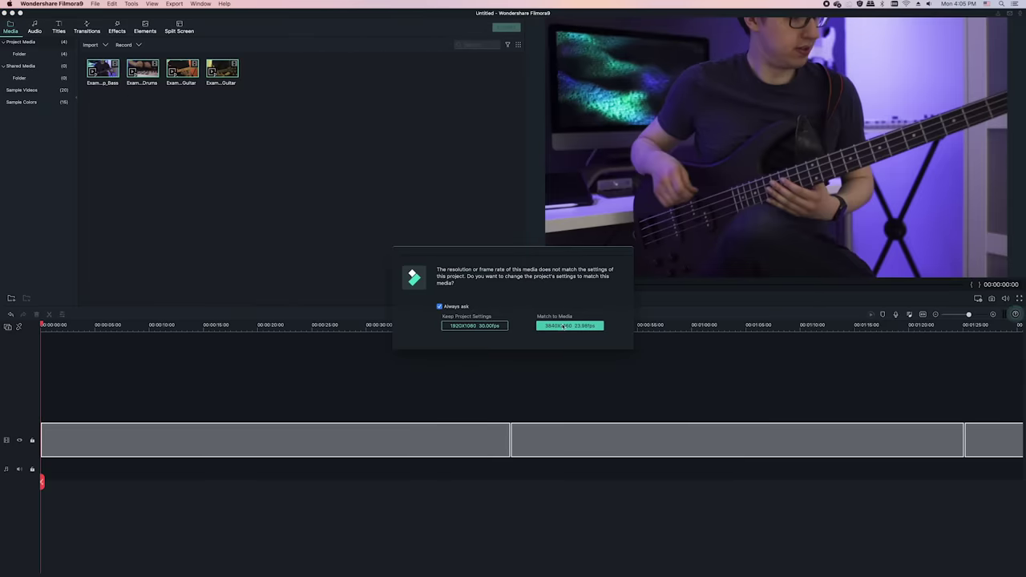
left_click(563, 326)
left_click_drag(486, 429, 92, 412)
left_click_drag(837, 442, 69, 396)
right_click(502, 453)
left_click(538, 462)
left_click_drag(548, 463, 138, 396)
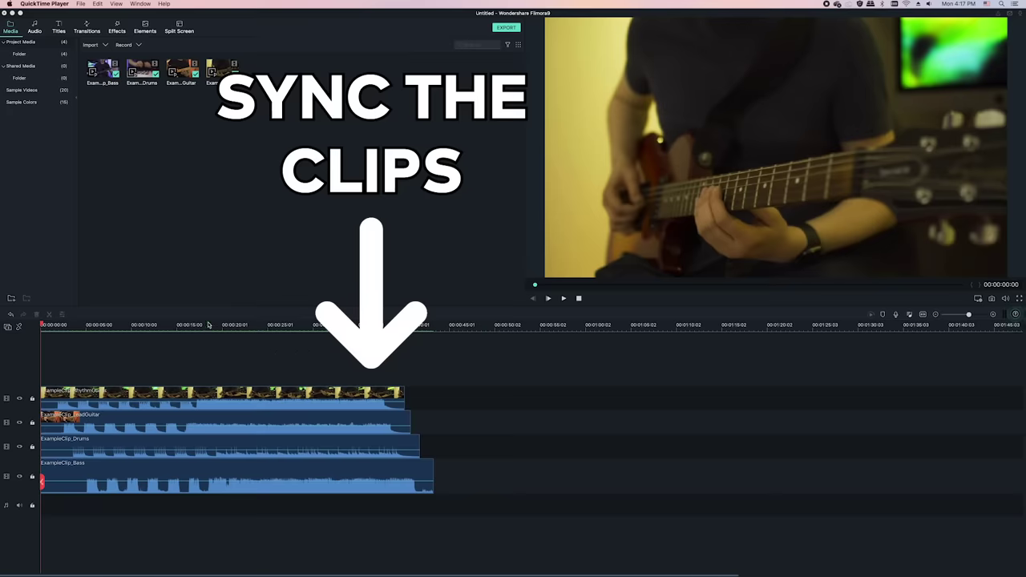
- Shift the rhythm guitar, lead guitar and drums clips later so their audio waveforms line up with the bass clip
left_click_drag(206, 329, 291, 327)
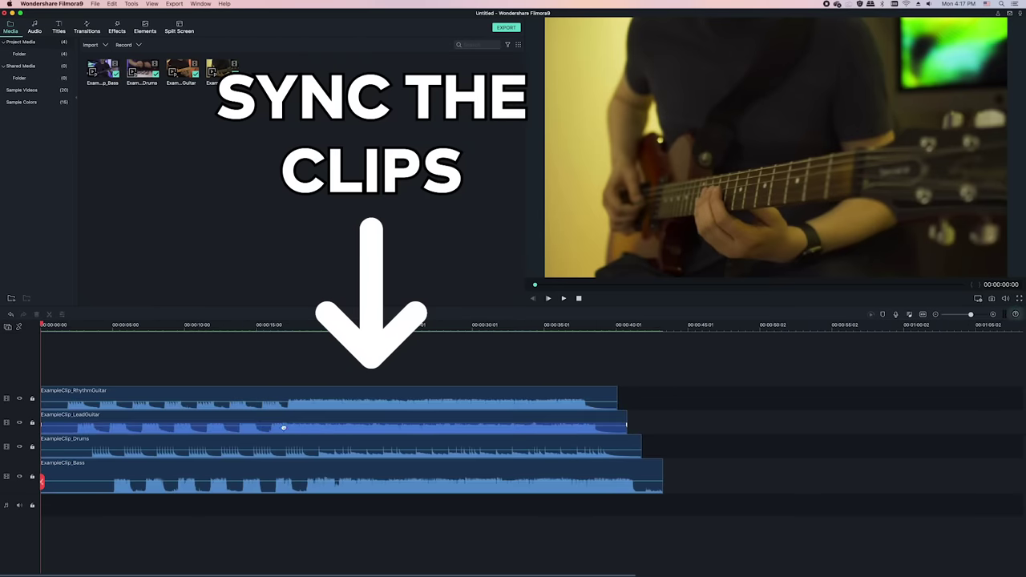
left_click(432, 389)
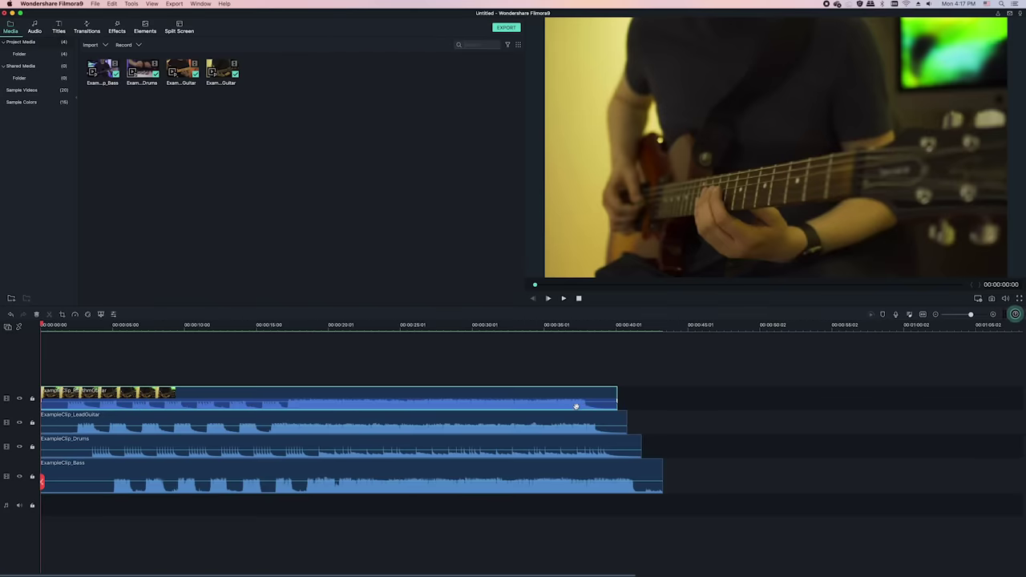
left_click_drag(575, 407, 612, 406)
left_click(641, 325)
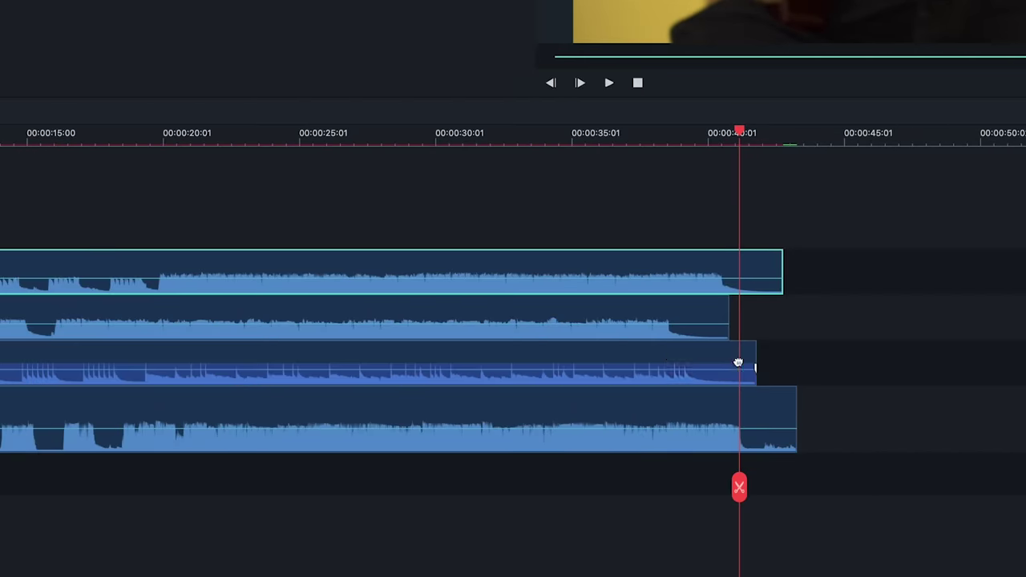
left_click(646, 402)
left_click_drag(691, 354, 765, 355)
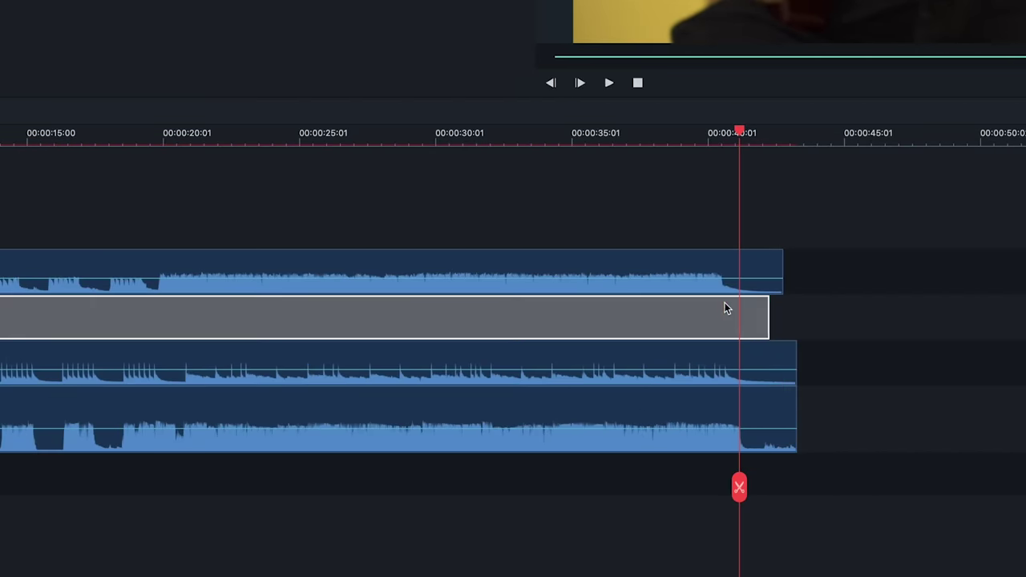
left_click_drag(740, 302, 754, 303)
left_click_drag(754, 258, 778, 252)
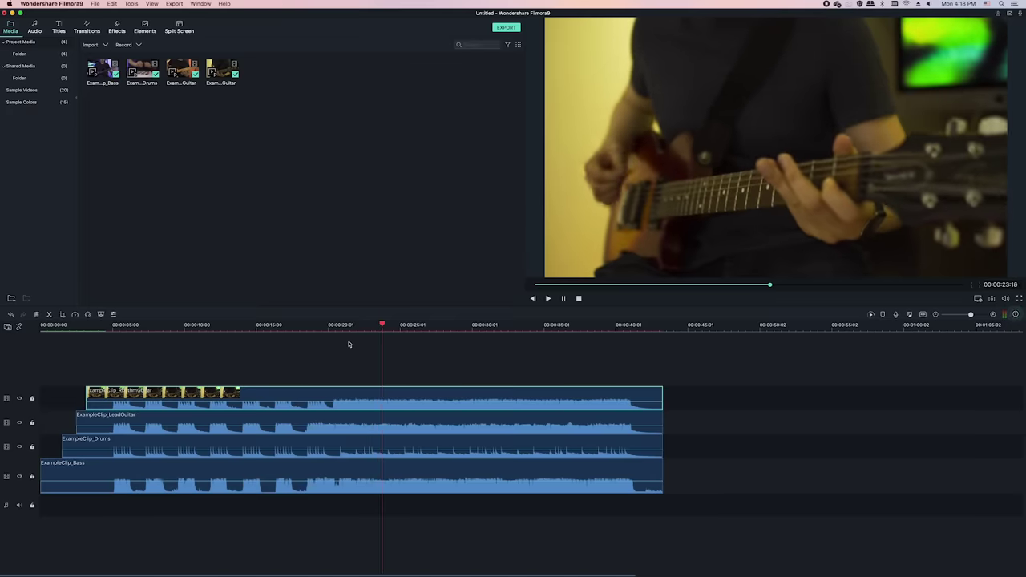
- Lower the clips' audio levels, with the bass at -4.2 dB, and play the mix from about 20 seconds to check sync
key("space")
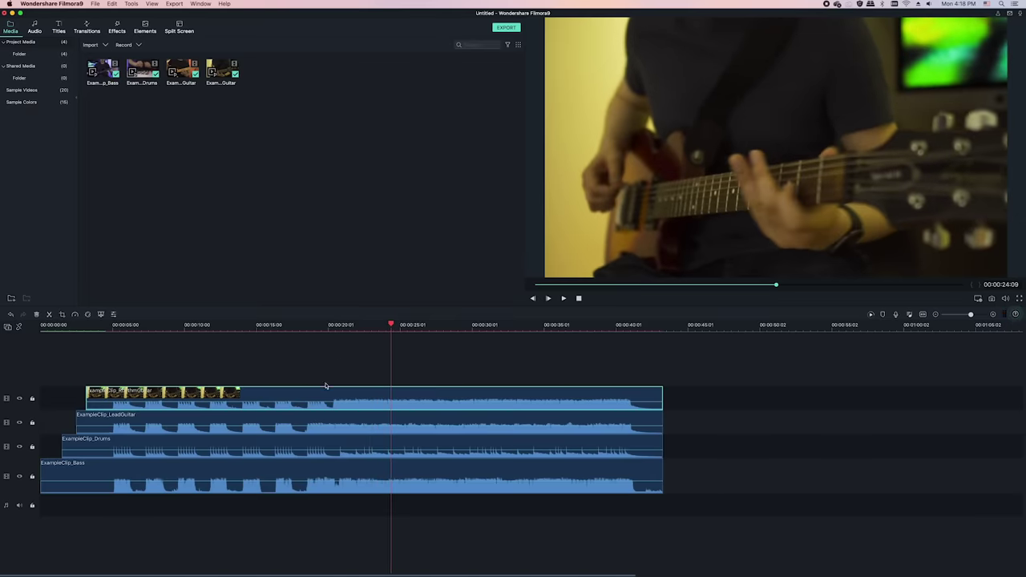
left_click(328, 393)
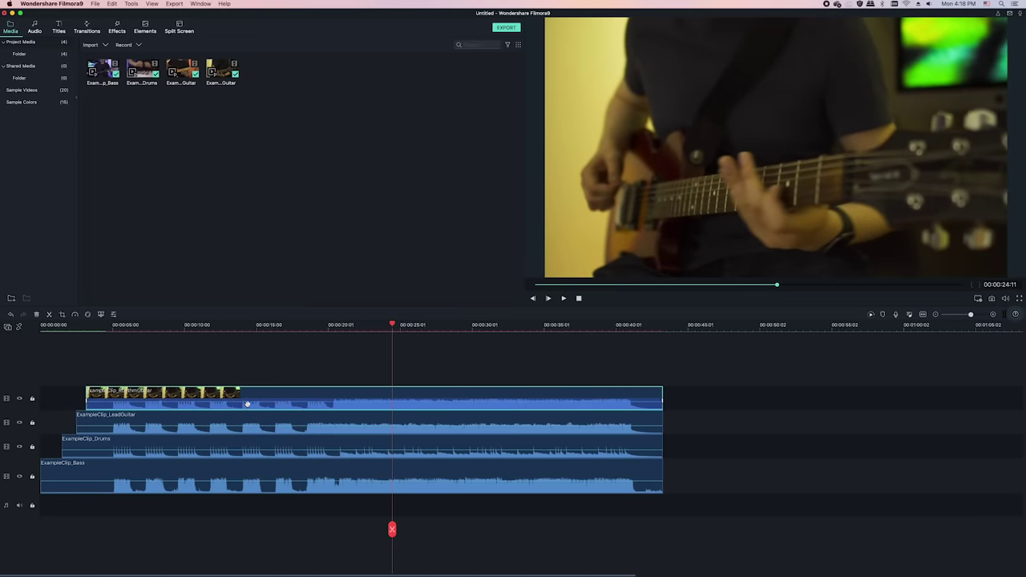
mouse_move(249, 403)
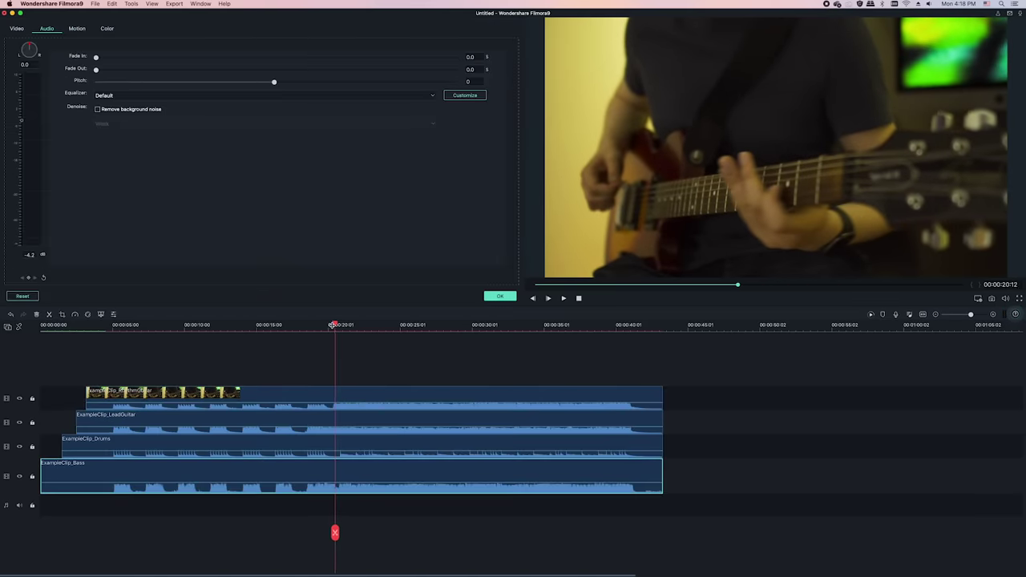
left_click_drag(337, 325, 332, 327)
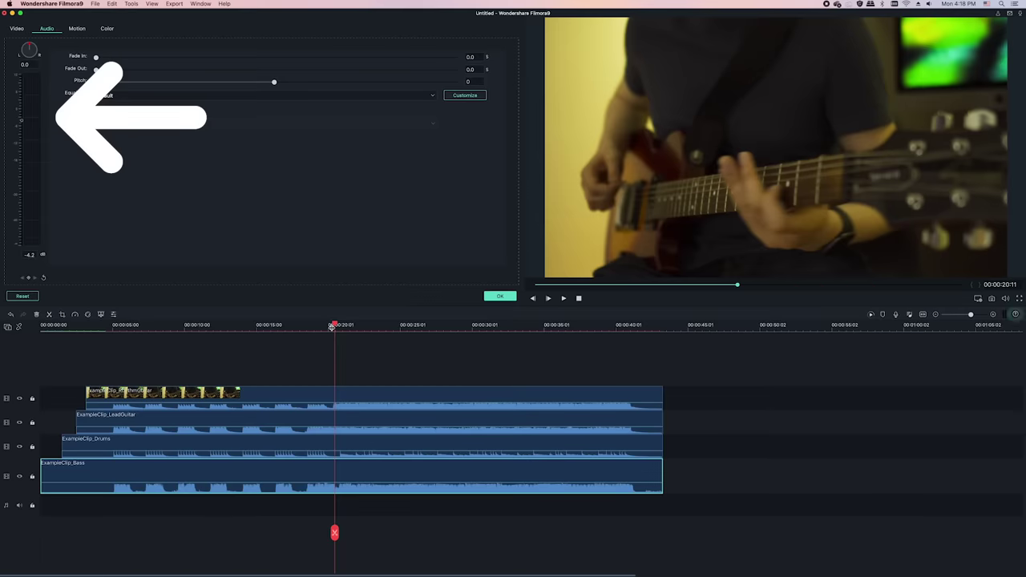
key("space")
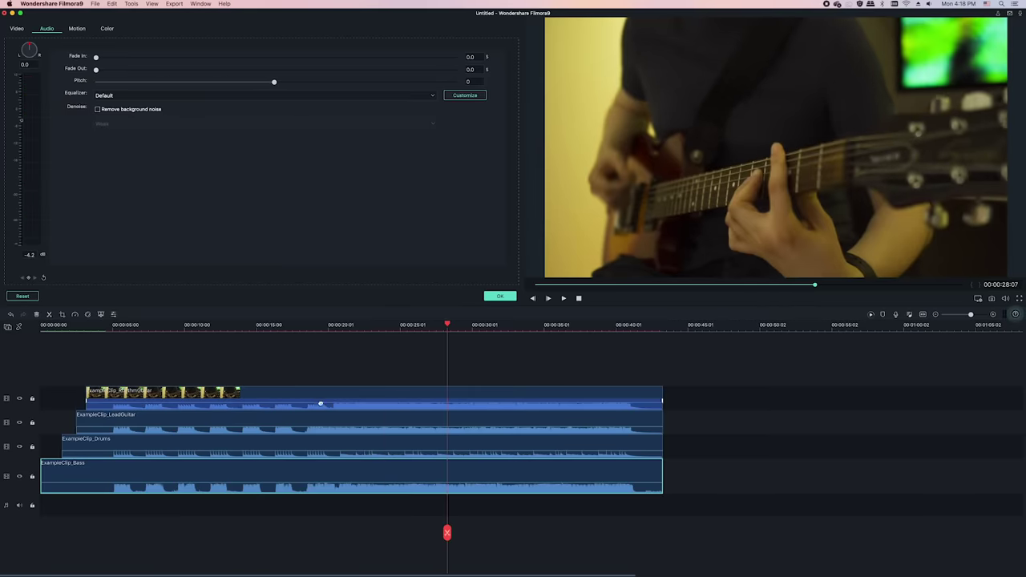
- Trim the starts of the lead guitar, drums and bass clips to match the start of the rhythm guitar clip
left_click_drag(77, 422, 86, 443)
left_click_drag(41, 469, 87, 469)
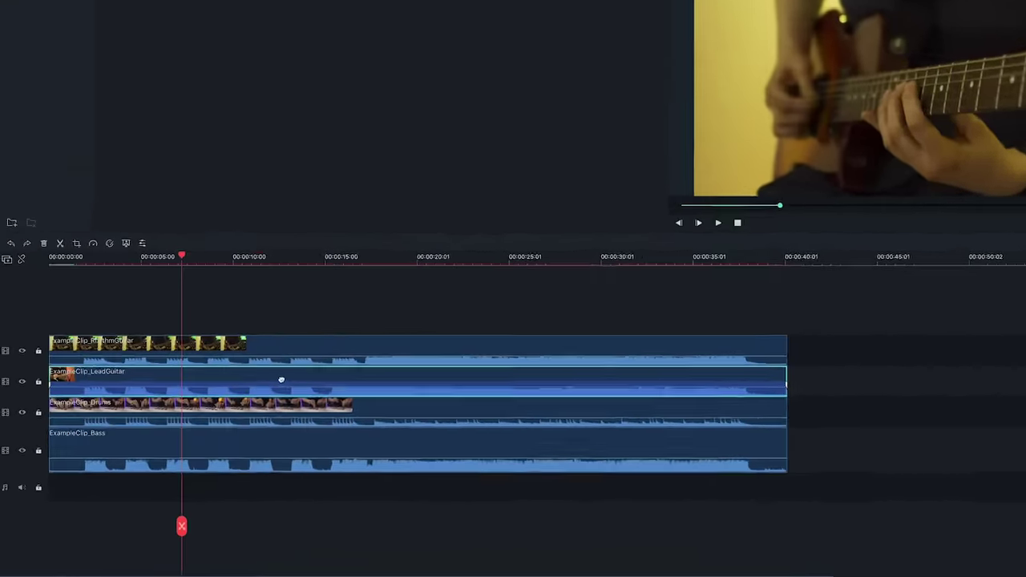
- Mute the lead guitar, drums and bass clips so only the rhythm guitar is heard
right_click(218, 423)
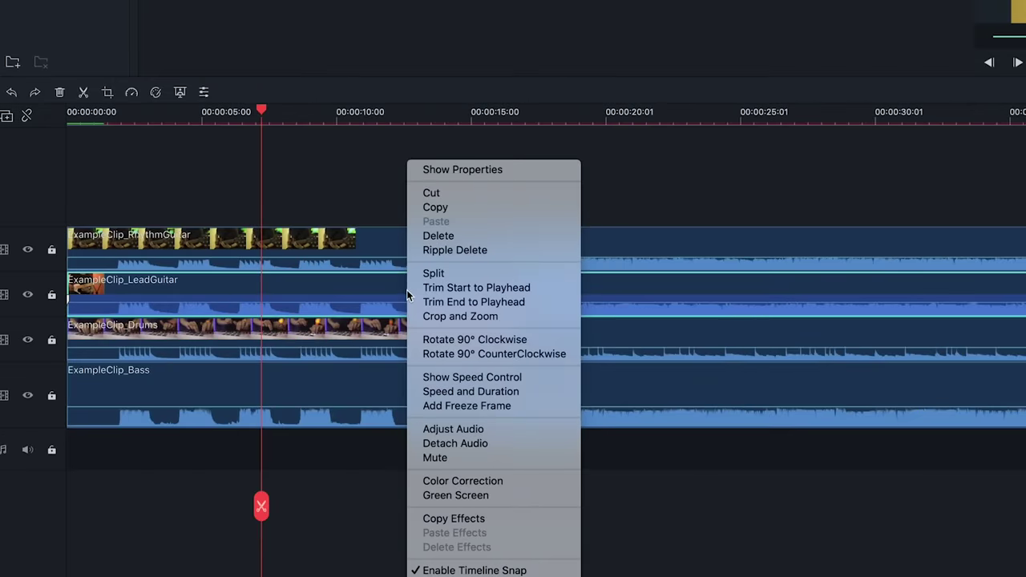
left_click(490, 459)
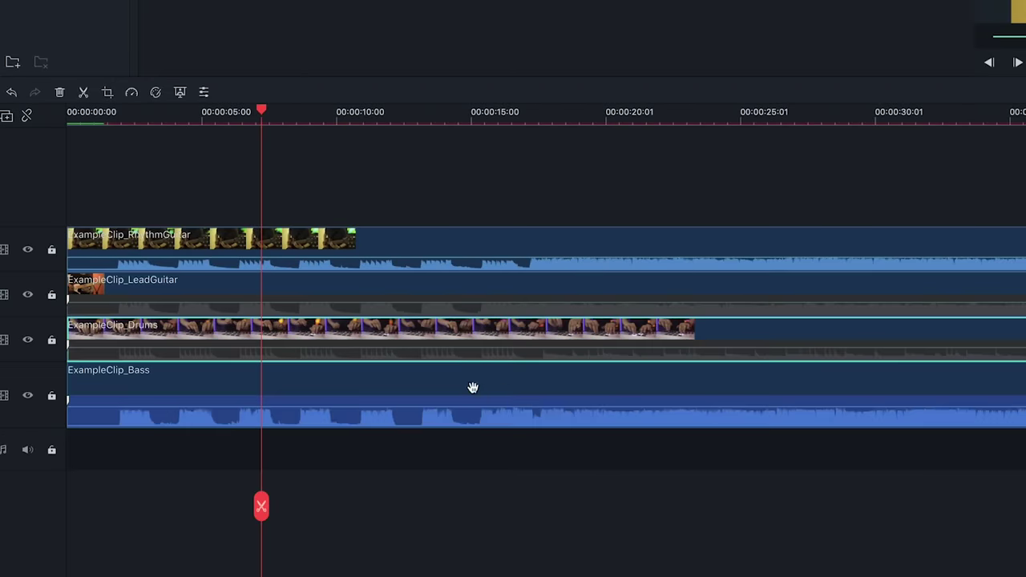
right_click(470, 377)
left_click(533, 458)
left_click(735, 448)
left_click_drag(263, 111, 109, 122)
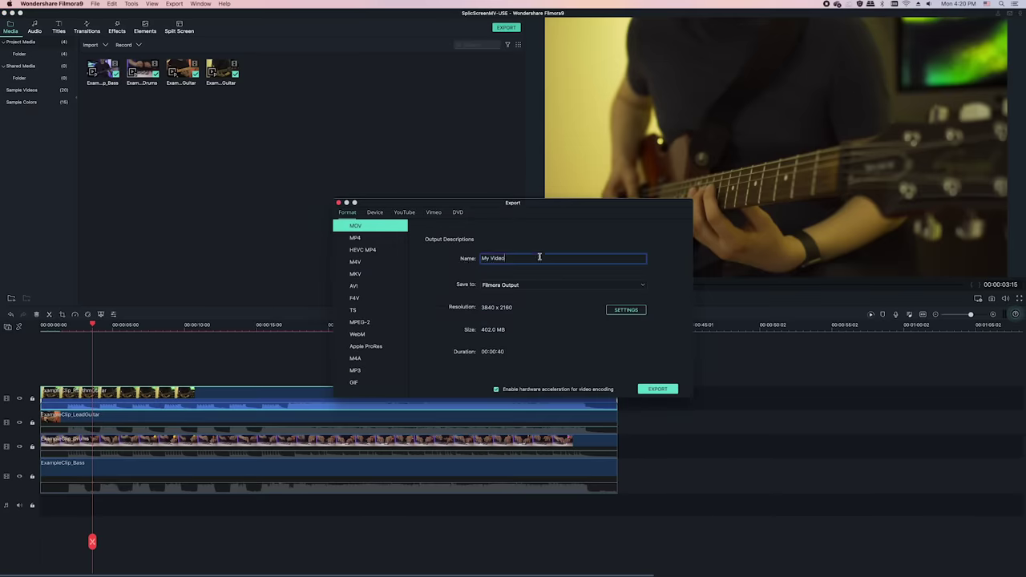
- Export the rhythm guitar video as a MOV named RythmGuitar-Synced into a new folder called MV - Synced Clips
type("Rythm")
left_click(567, 285)
left_click(561, 326)
left_click(513, 215)
left_click(507, 232)
left_click(622, 228)
left_click(635, 249)
left_click(375, 370)
type("MV - Synced Clips")
key("Return")
left_click(654, 370)
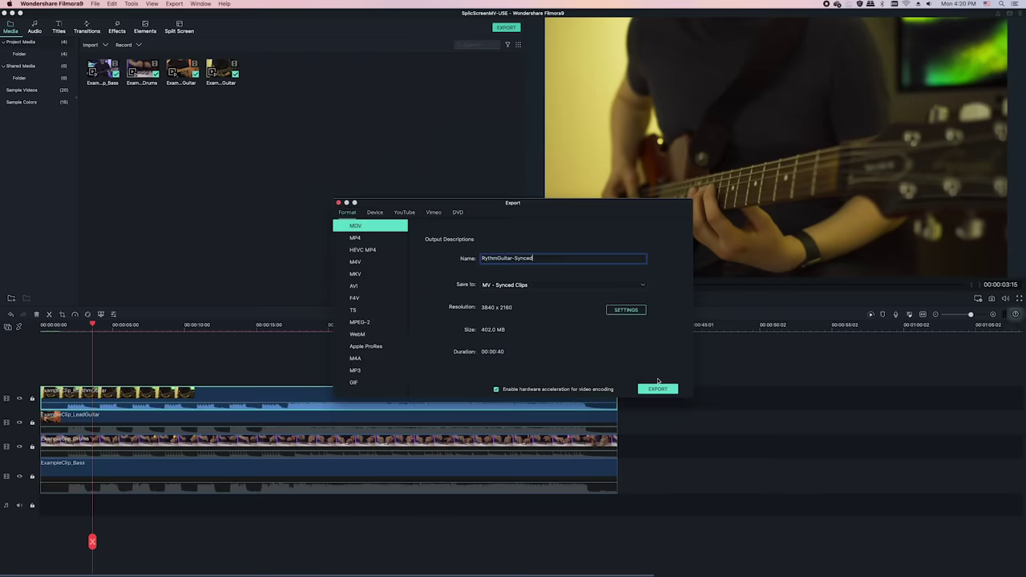
left_click(658, 389)
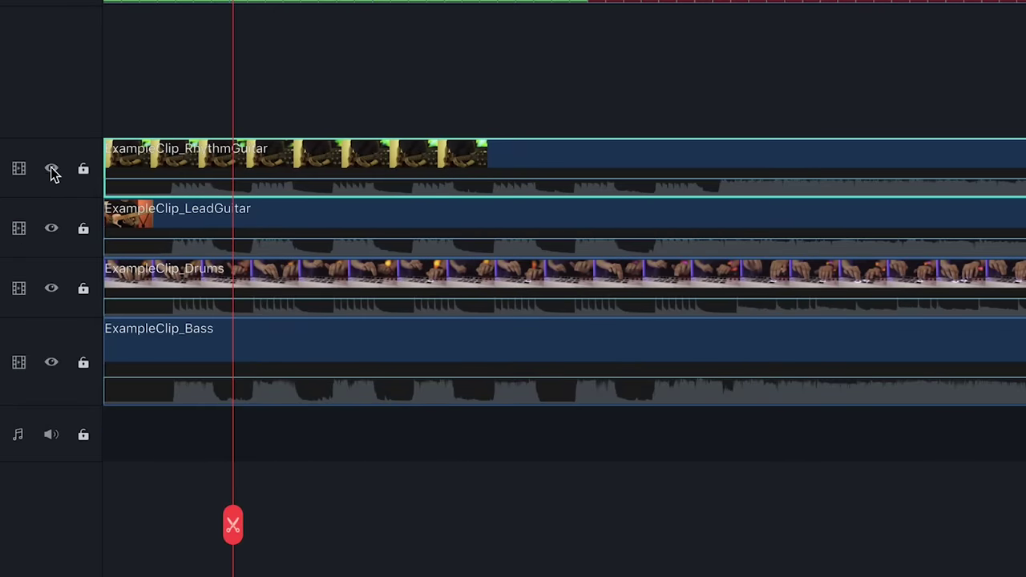
- Hide the rhythm guitar track and unmute the lead guitar clip
left_click(51, 169)
left_click(397, 223)
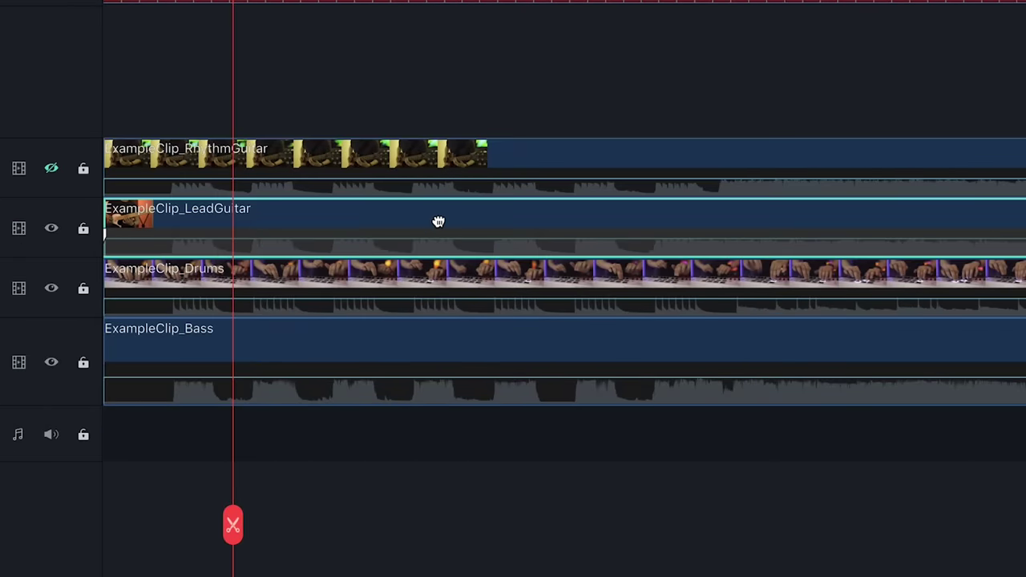
right_click(438, 221)
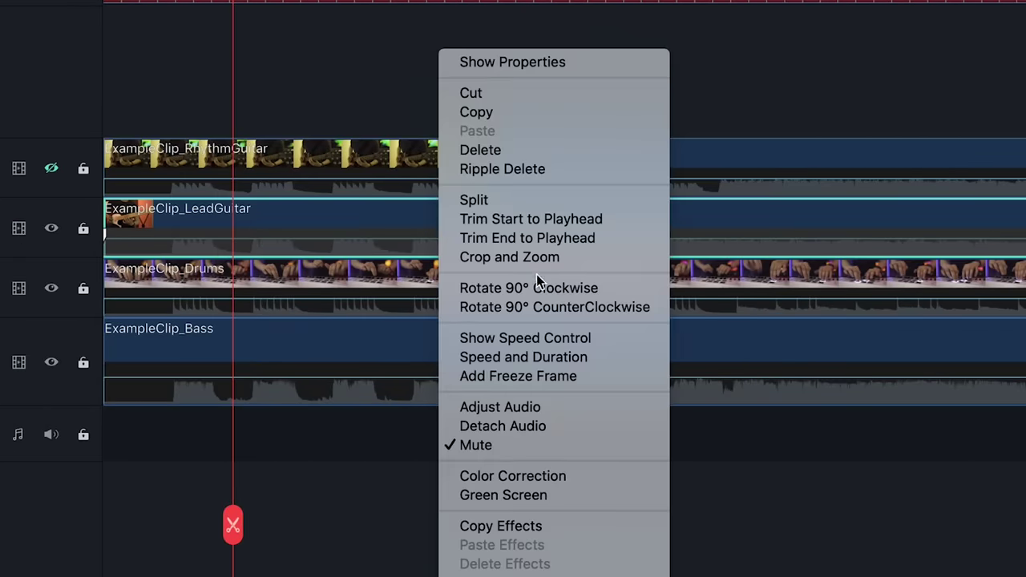
left_click(561, 451)
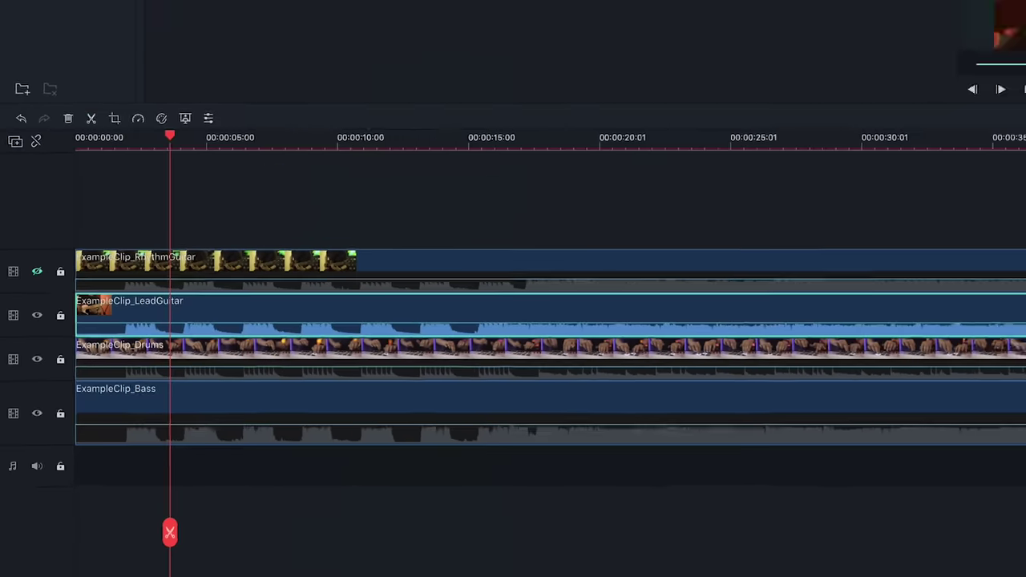
- Export the lead guitar video as a MOV named LeadGuitar-Synced into the MV - Synced Clips folder
left_click(507, 27)
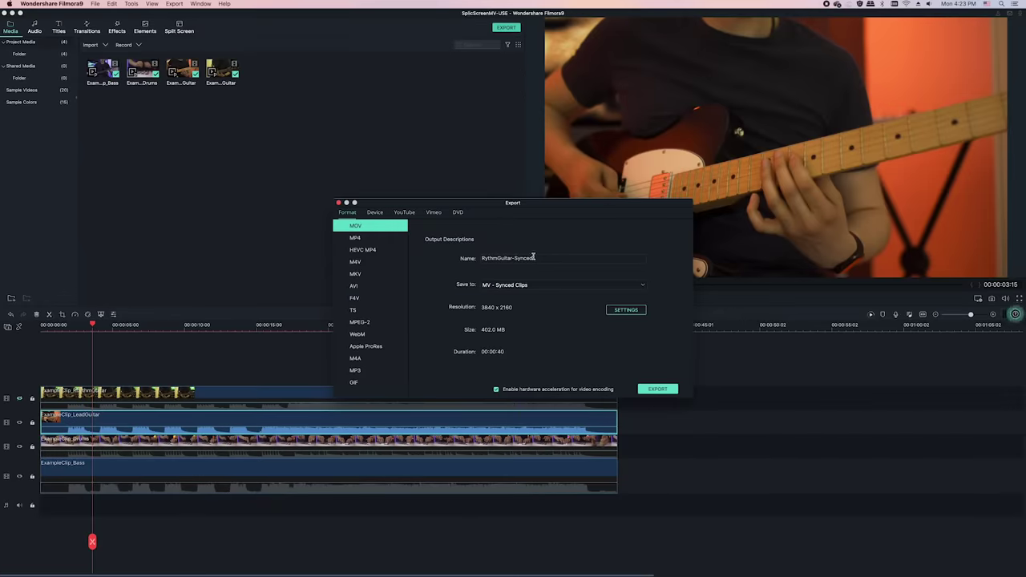
left_click(491, 259)
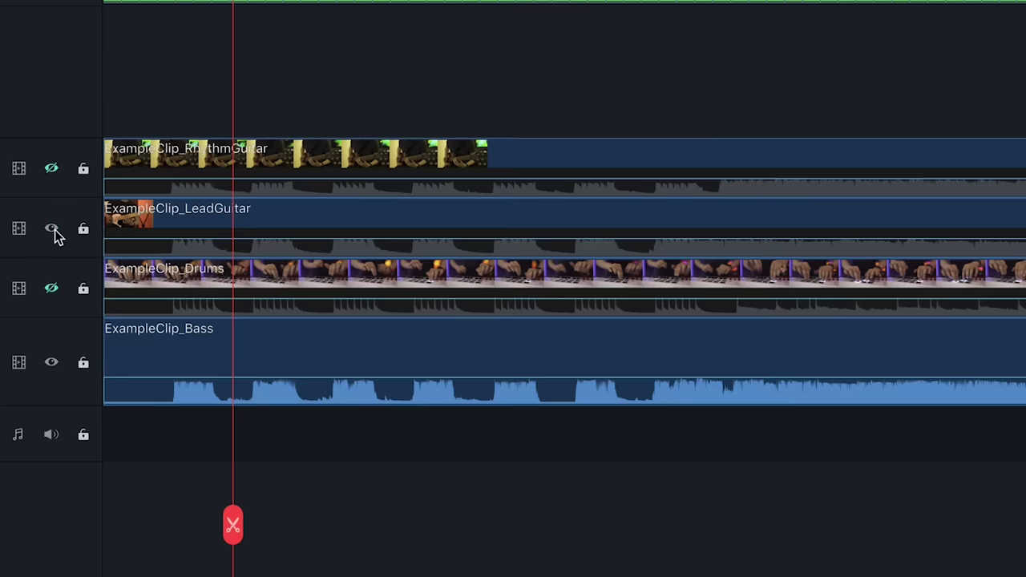
- Make the hidden tracks visible again and import the four synced clips from the MV - Synced Clips folder
left_click(51, 168)
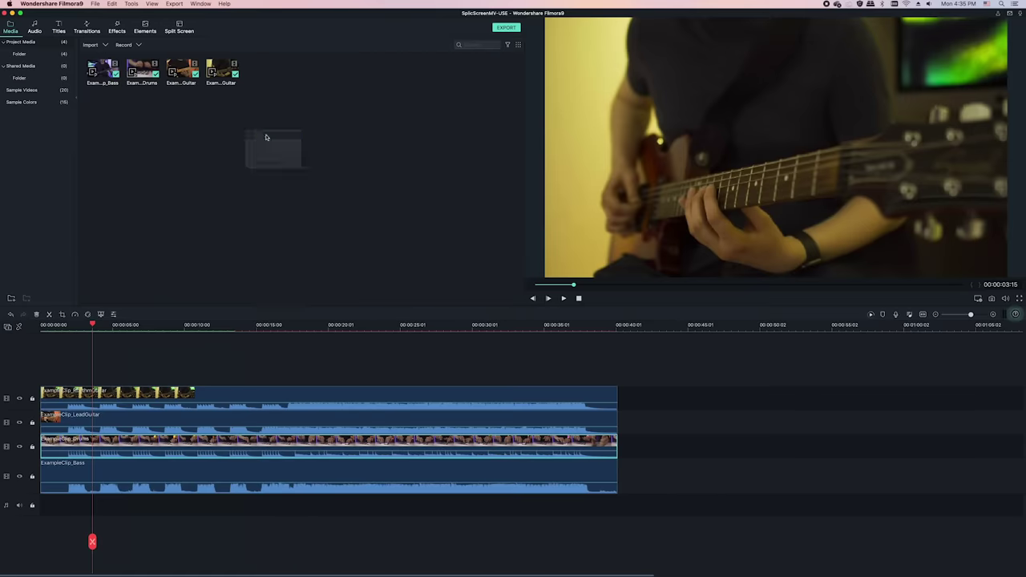
left_click(509, 26)
left_click(508, 34)
left_click(636, 46)
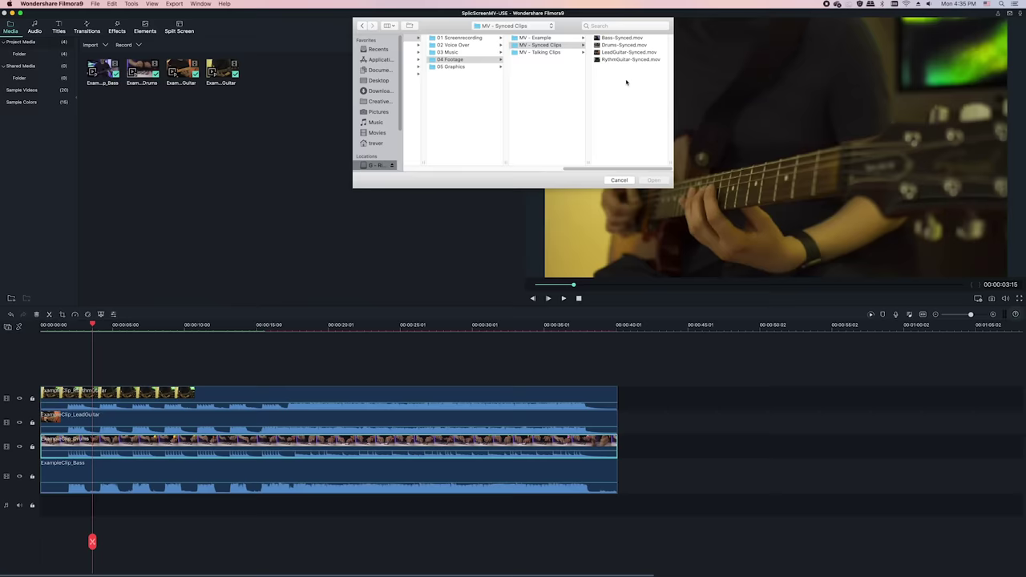
left_click_drag(628, 82, 614, 38)
left_click(653, 180)
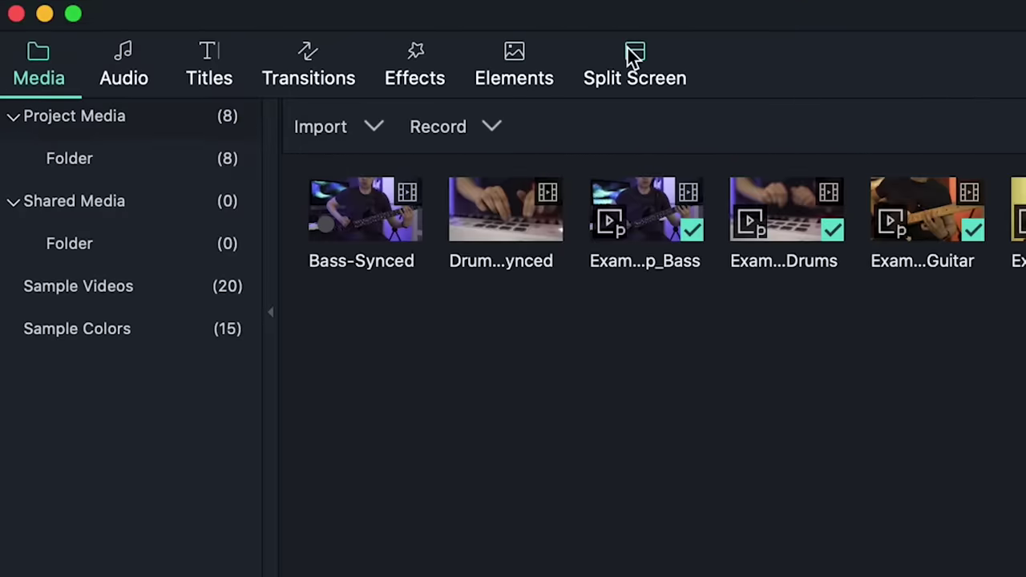
- Place the four-panel Split Screen 18 layout after the existing clips on the bass track and open its settings
left_click(633, 56)
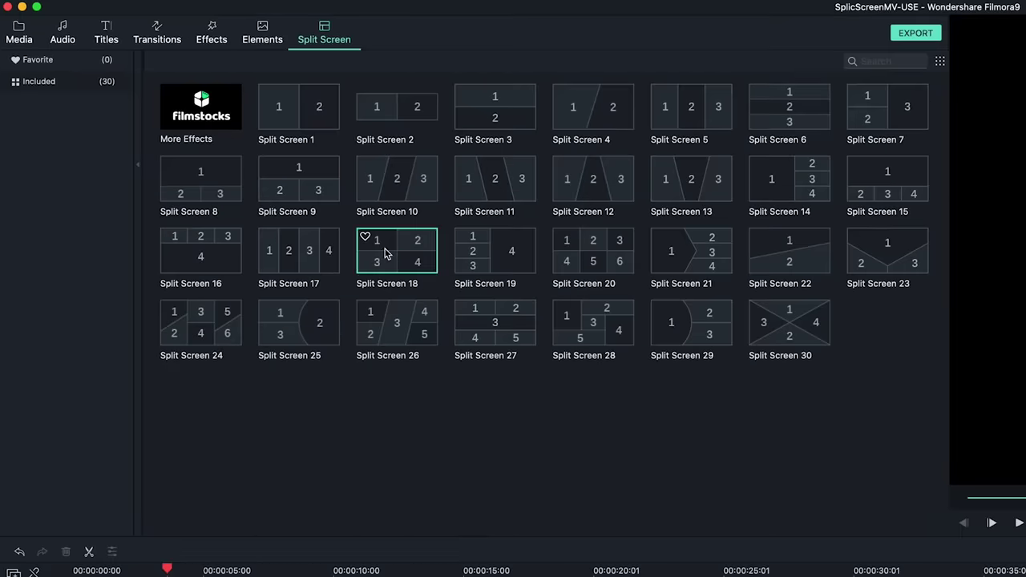
left_click_drag(385, 253, 697, 464)
double_click(697, 464)
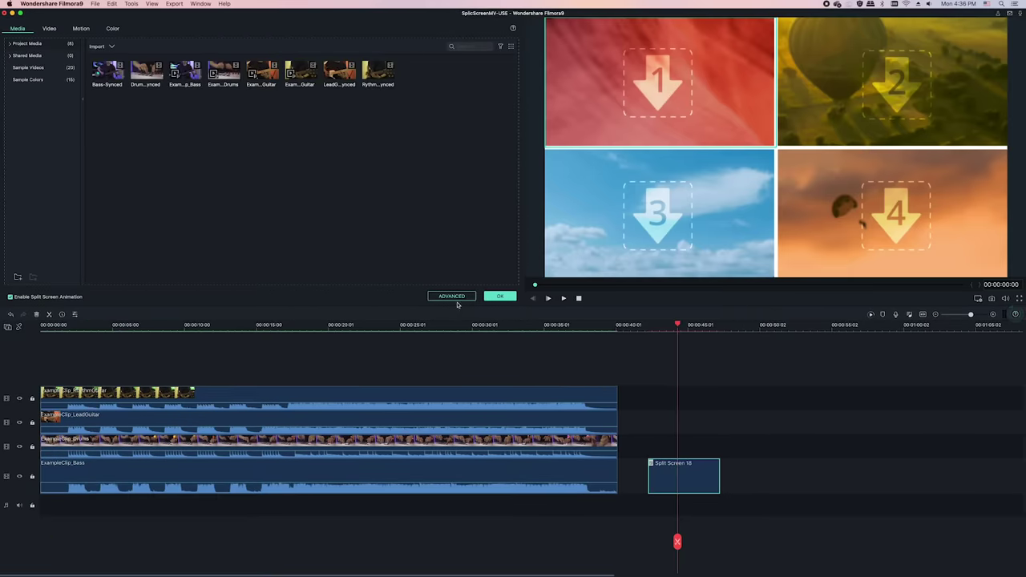
- In the advanced split screen editor, assign synced bass, rhythm guitar, drums and lead guitar clips to panels 1 to 4 and preview playback
left_click(454, 297)
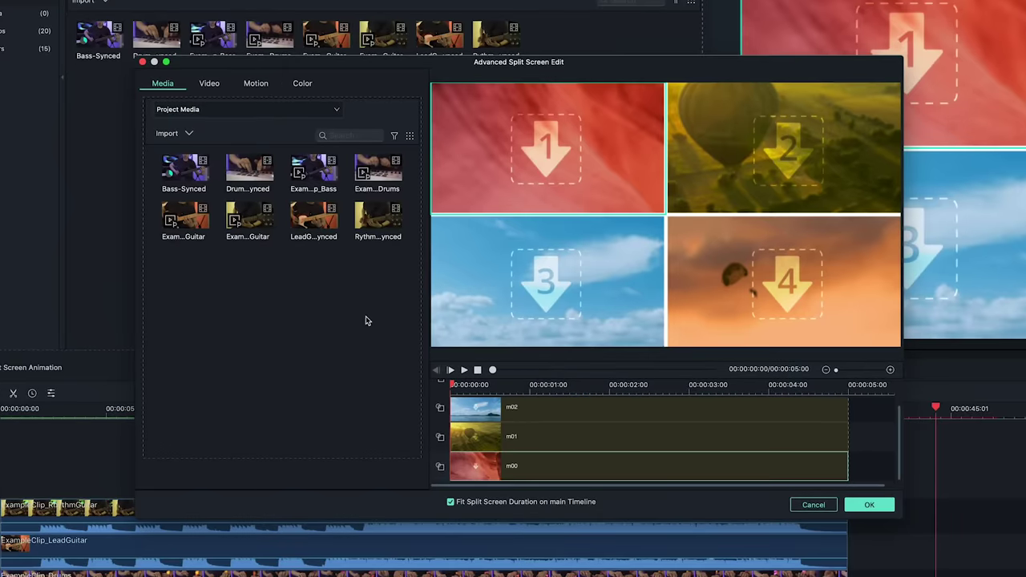
left_click_drag(377, 215, 781, 171)
left_click_drag(249, 167, 539, 272)
left_click_drag(184, 167, 518, 165)
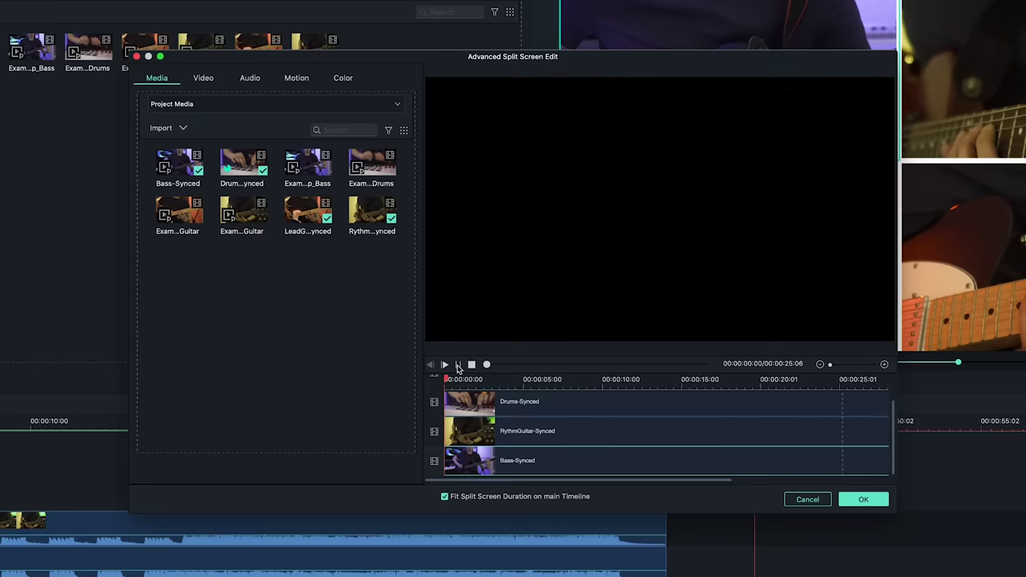
left_click(464, 370)
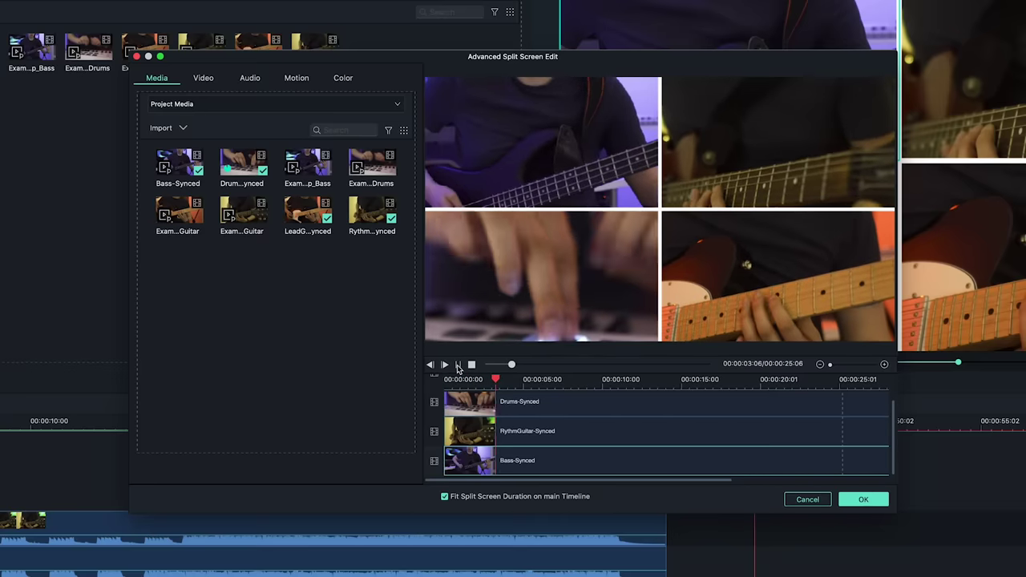
left_click(459, 365)
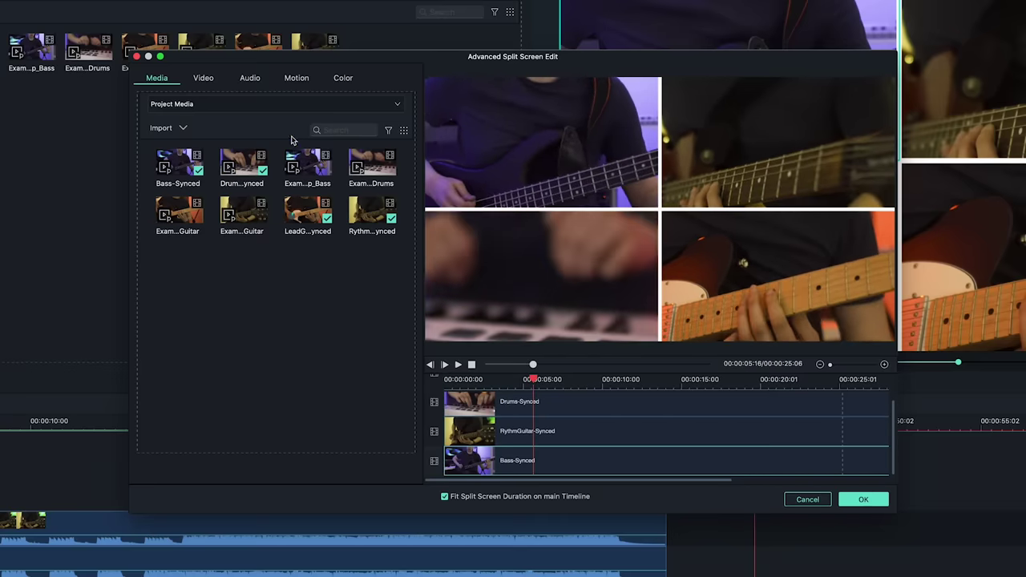
- Scale down the clips in the split screen panels, with the lead guitar at 56.6%, and preview the result
left_click(248, 80)
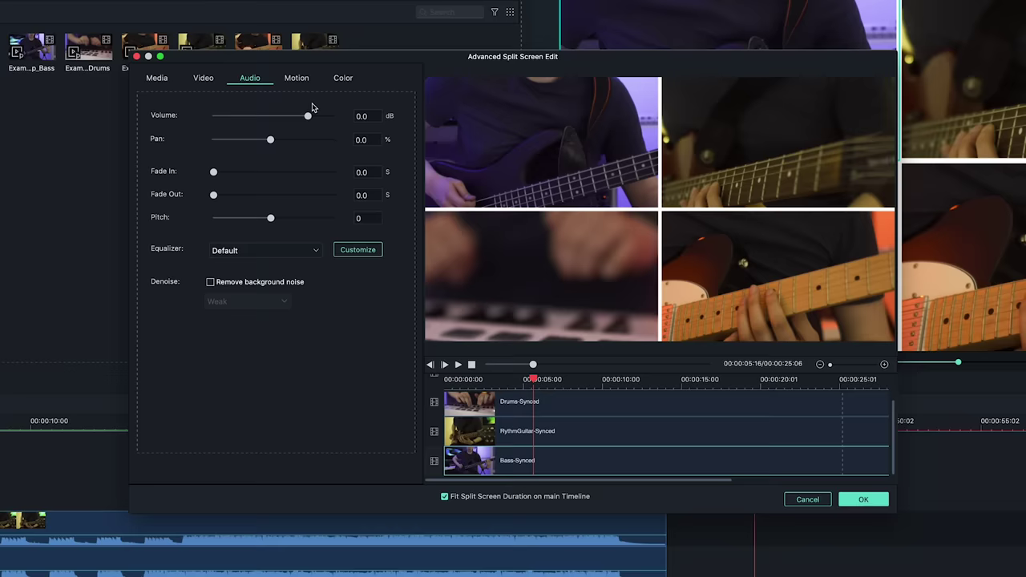
left_click(204, 80)
left_click_drag(272, 171, 255, 178)
left_click(540, 431)
left_click(522, 405)
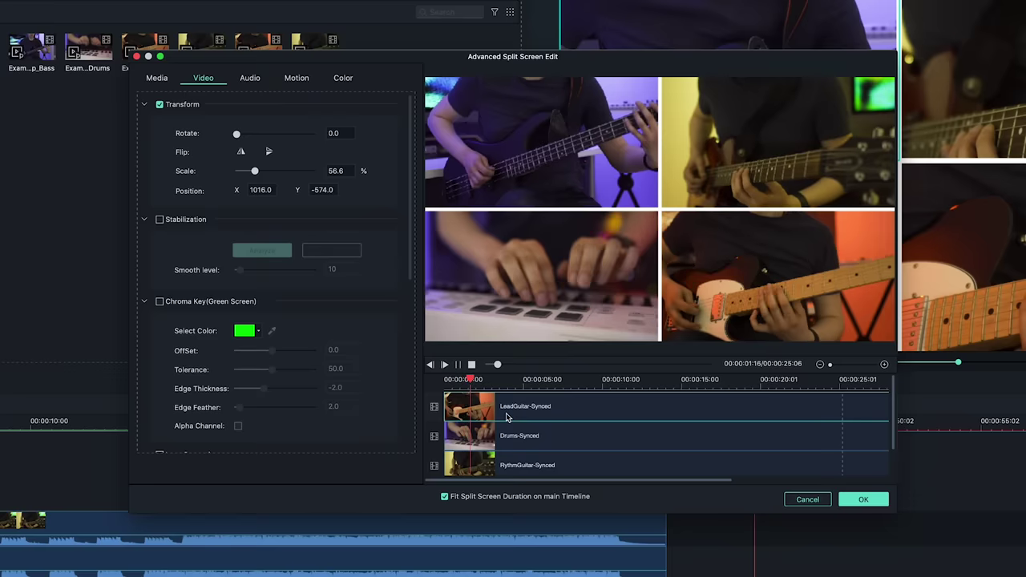
key("space")
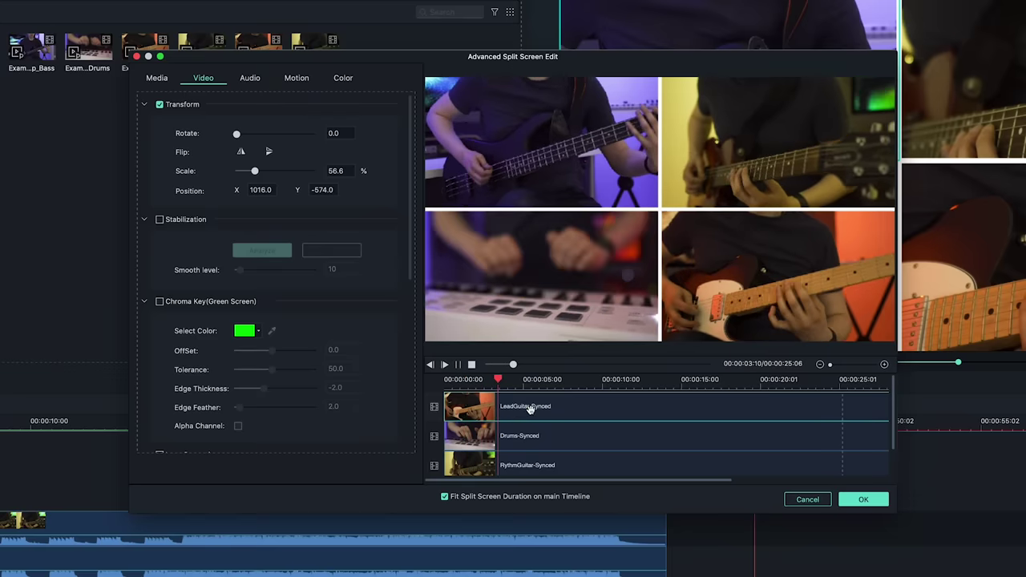
- In the split screen editor timeline, delay the start of the lead guitar and rhythm guitar clips, with the rhythm guitar starting at about 6 s
left_click(530, 435)
left_click(514, 410)
left_click_drag(446, 407, 498, 407)
left_click(511, 467)
key("space")
- Delay the bass clip to start at about 8 s, preview the staggered entries, and accept the split screen edits
key("space")
scroll(561, 437, "down", 2)
left_click(449, 459)
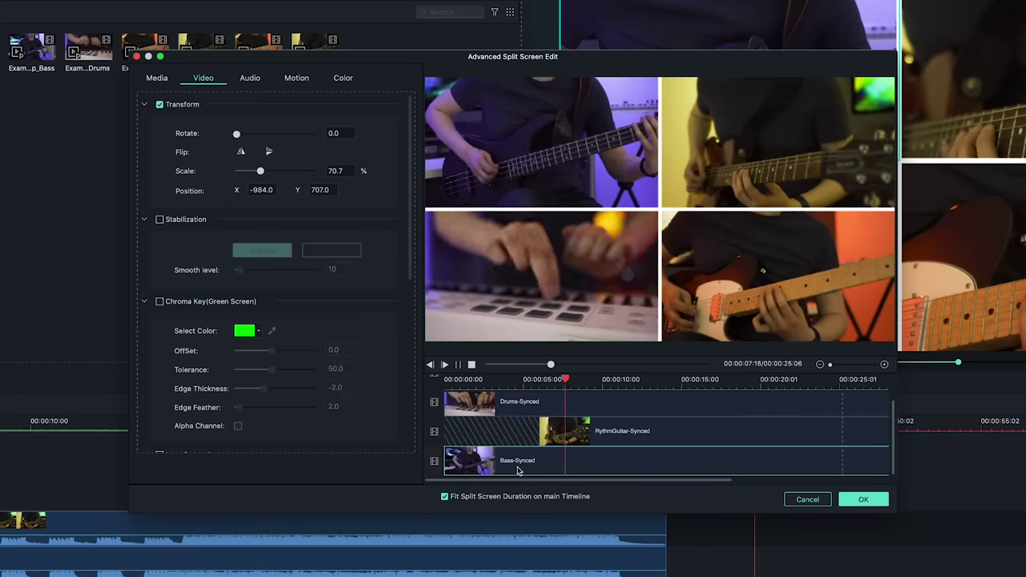
left_click_drag(447, 456, 572, 457)
left_click_drag(578, 378, 430, 385)
key("space")
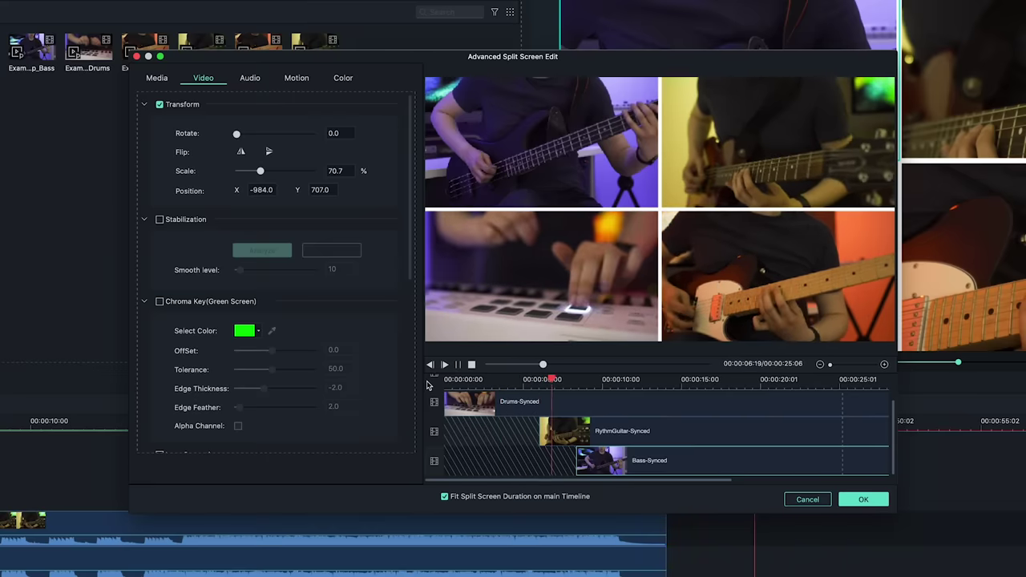
left_click(669, 450)
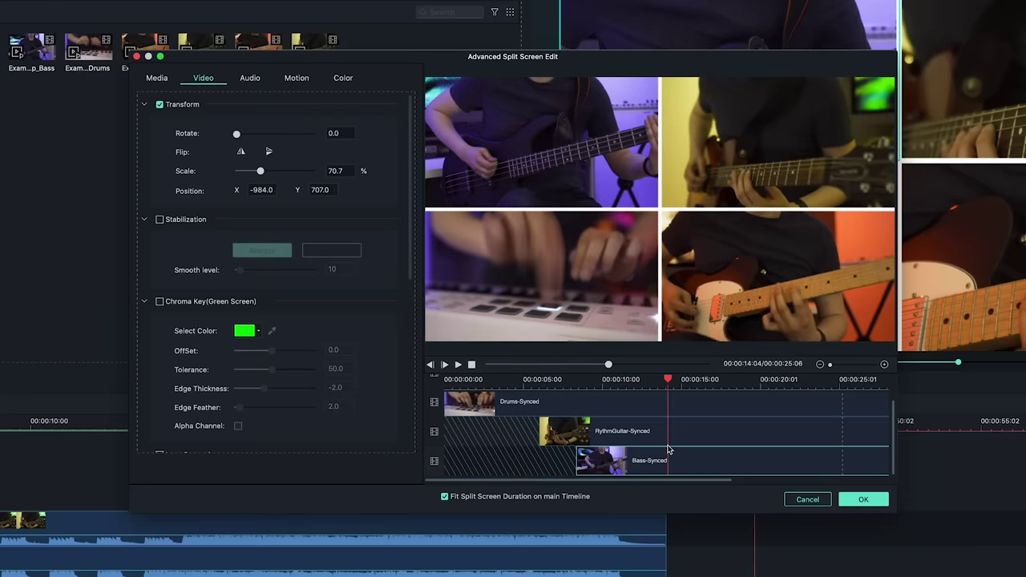
left_click(863, 499)
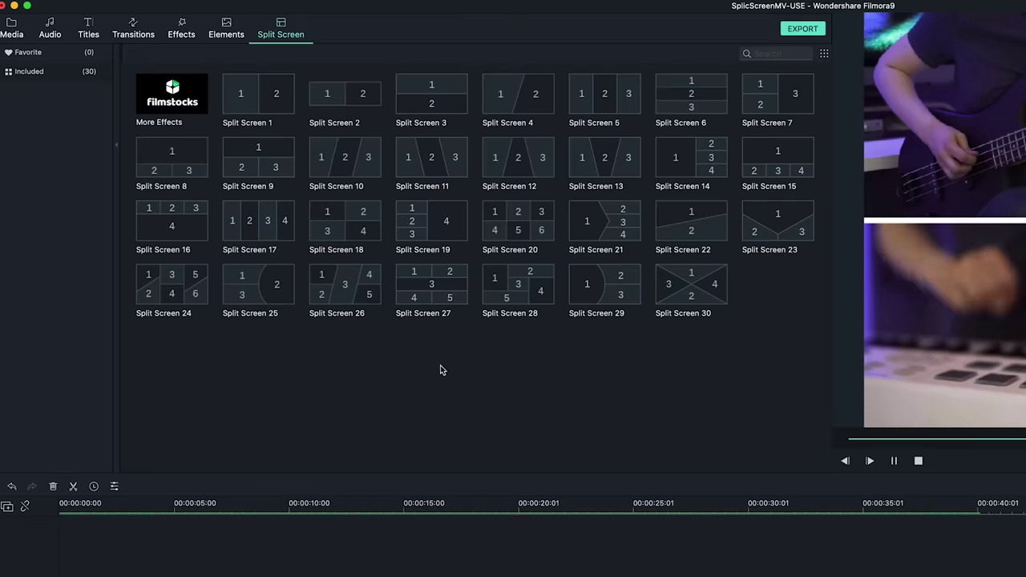
- Place a White sample color clip above Split Screen 18, then scale and position it to cover the lead guitar panel
left_click(15, 35)
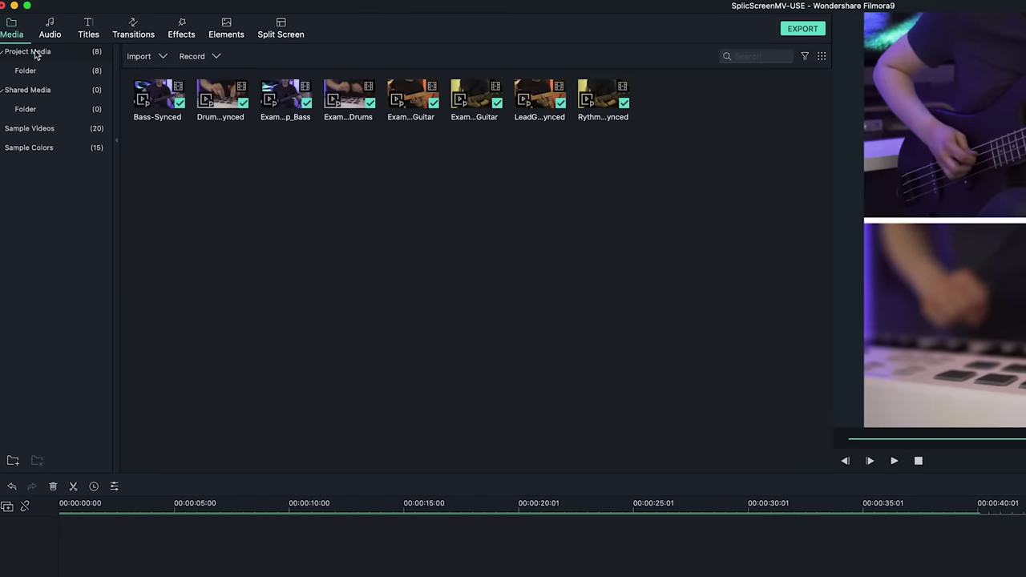
left_click(49, 149)
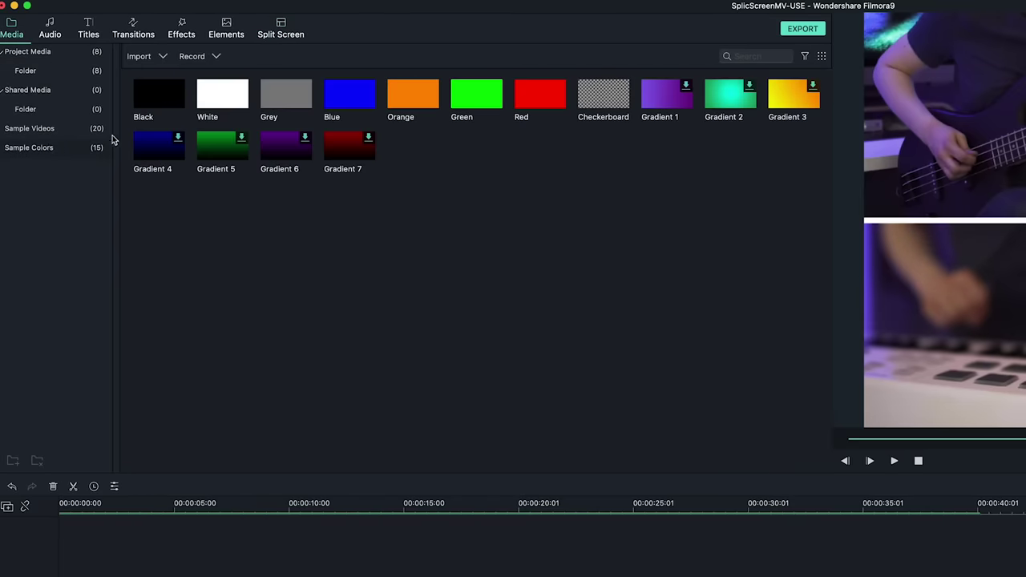
left_click(212, 98)
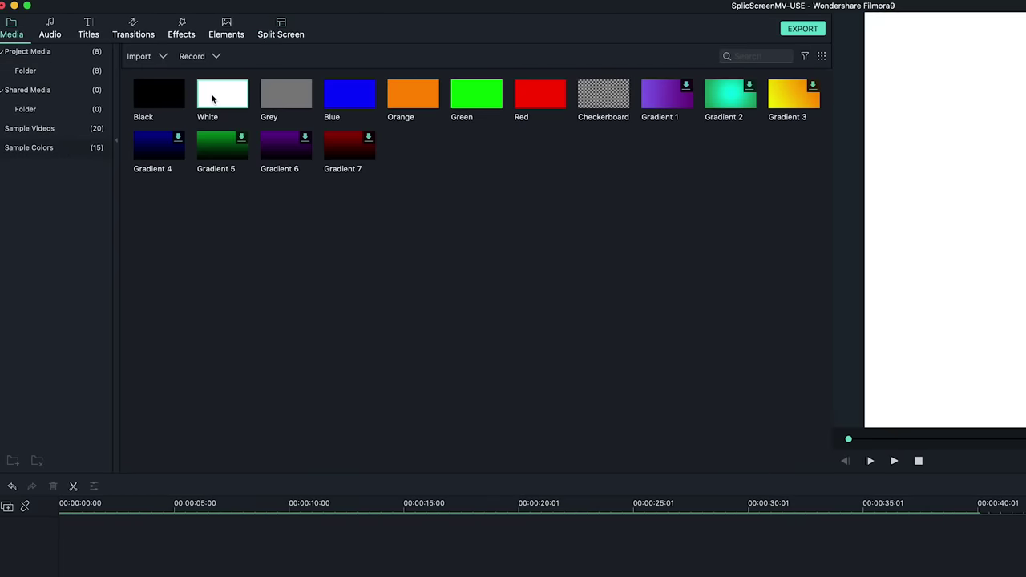
left_click_drag(213, 97, 705, 425)
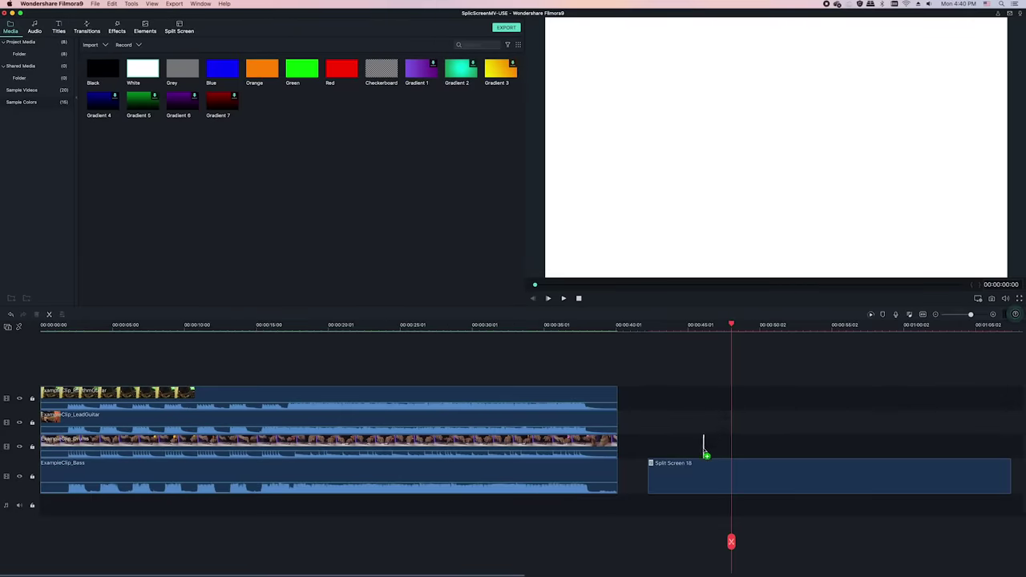
double_click(433, 421)
left_click_drag(259, 91, 181, 92)
left_click_drag(737, 133, 880, 214)
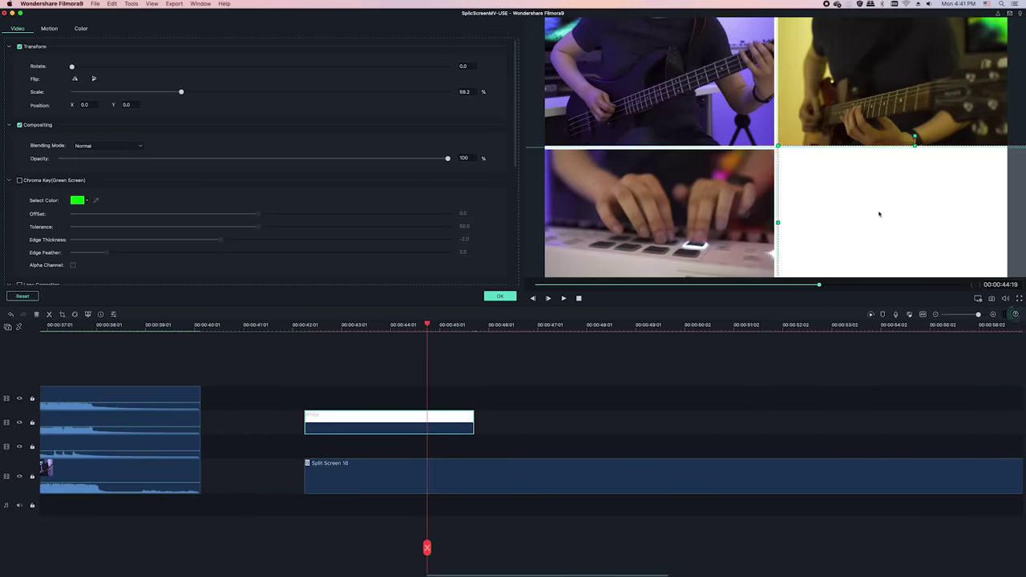
- Duplicate the white clip onto the track above, align it with the split screen's start, and extend it to about 00:00:48
left_click(439, 417)
key("super+c")
left_click(611, 325)
key("super+v")
left_click_drag(641, 420, 337, 395)
left_click_drag(474, 395, 621, 392)
left_click(495, 325)
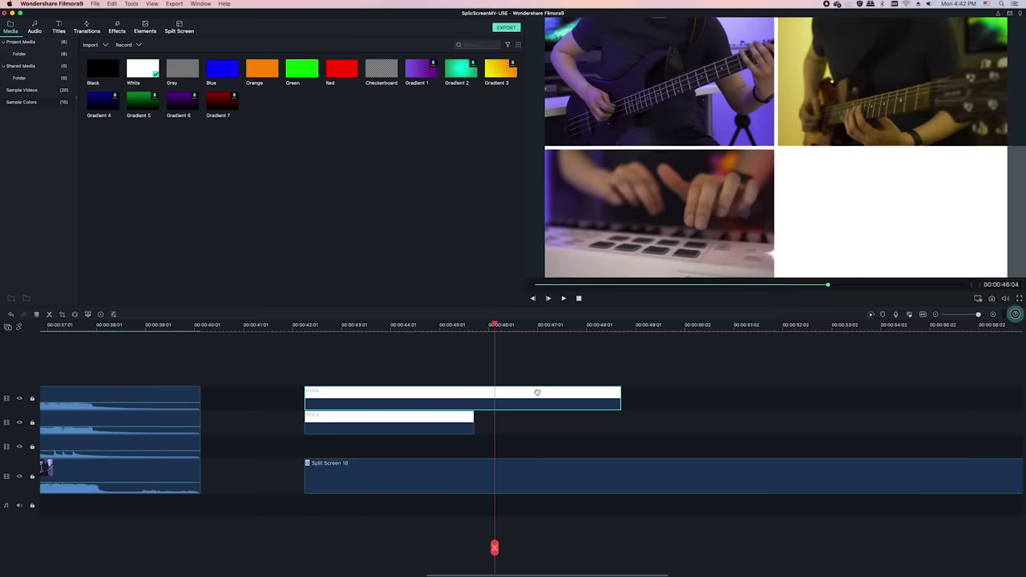
- Reposition the duplicated white clip so it covers the rhythm guitar panel
double_click(538, 392)
left_click_drag(135, 111, 465, 182)
left_click(500, 297)
double_click(455, 393)
left_click_drag(131, 105, 696, 260)
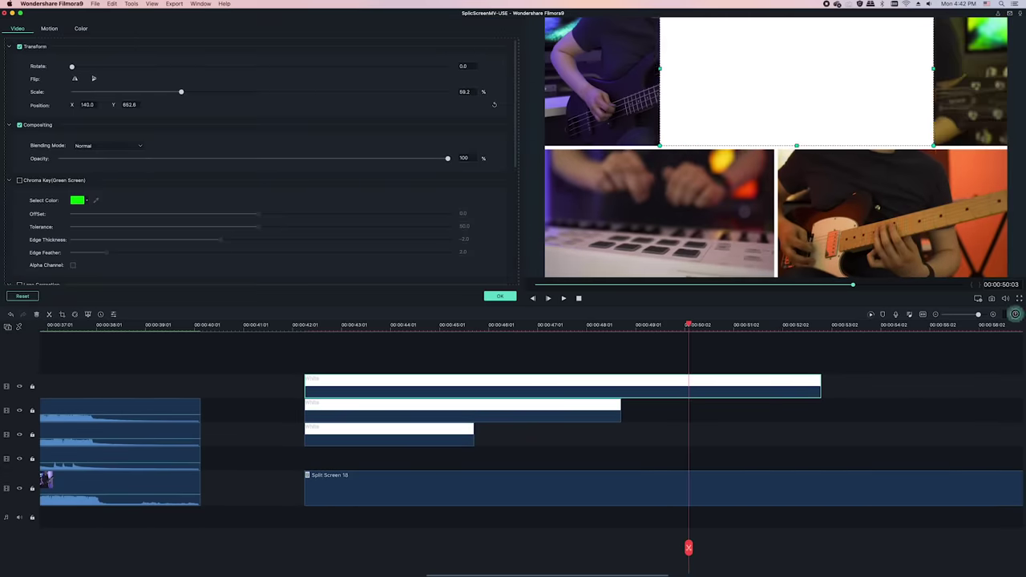
- Position the third white clip over the bass panel at X -1126.0, Y 652.6, preview the reveals, and shorten it to about 00:00:50
left_click_drag(729, 110, 39, 109)
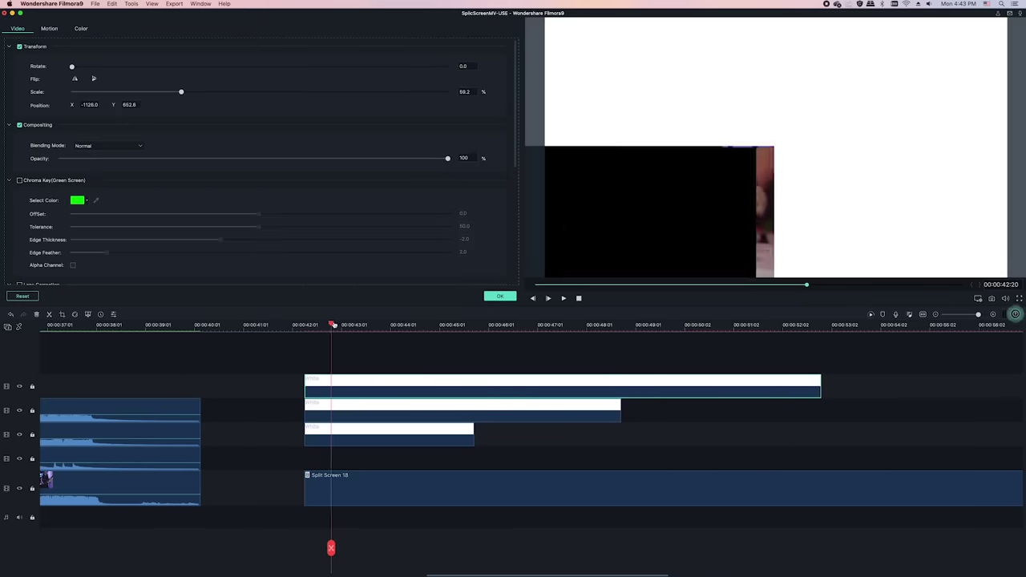
left_click_drag(341, 325, 385, 325)
key("space")
key("space")
left_click_drag(820, 387, 729, 387)
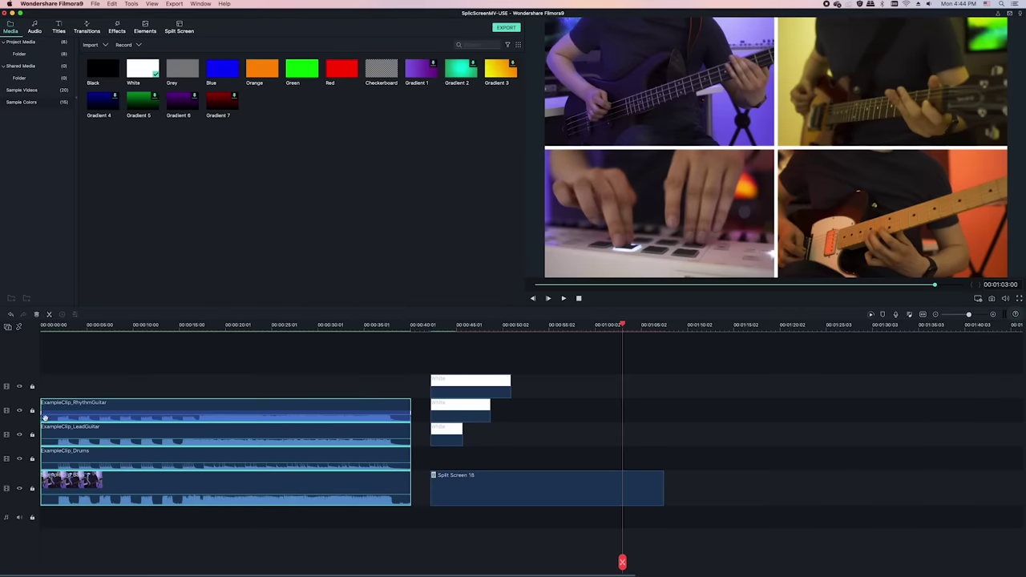
- Move the original example clips to higher tracks, shift the split screen and white clips to the timeline start, and extend Split Screen 18 to about 40 s
left_click_drag(215, 422, 189, 364)
key("Delete")
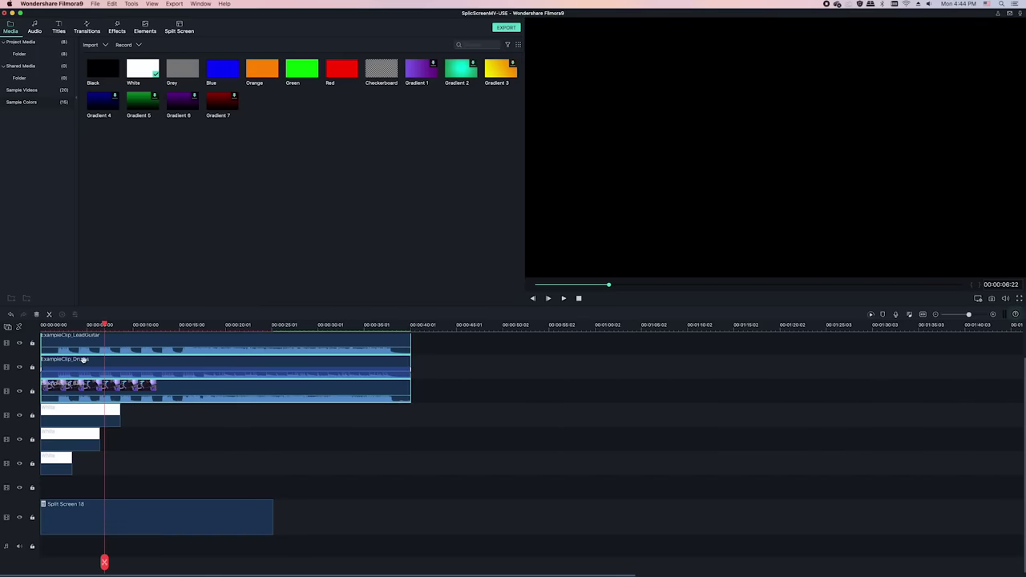
left_click_drag(272, 510, 330, 507)
left_click_drag(272, 509, 411, 509)
- Move the original clips down directly above the split screen and trim them into staggered full-screen segments, with the bass ending at about 28 s
left_click_drag(254, 355, 254, 452)
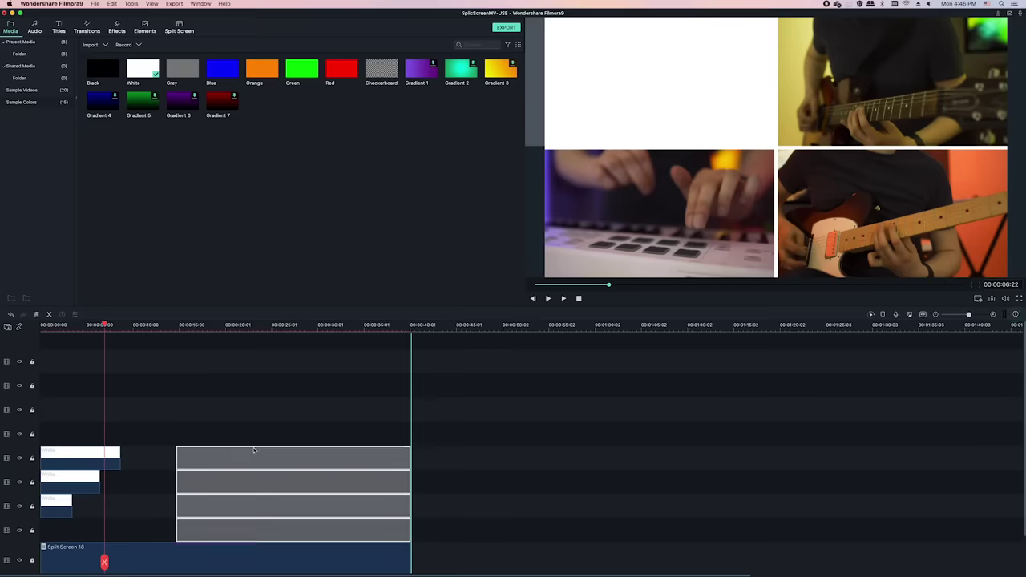
left_click_drag(177, 457, 283, 457)
left_click_drag(177, 486, 247, 486)
left_click_drag(410, 528, 299, 527)
key("space")
key("space")
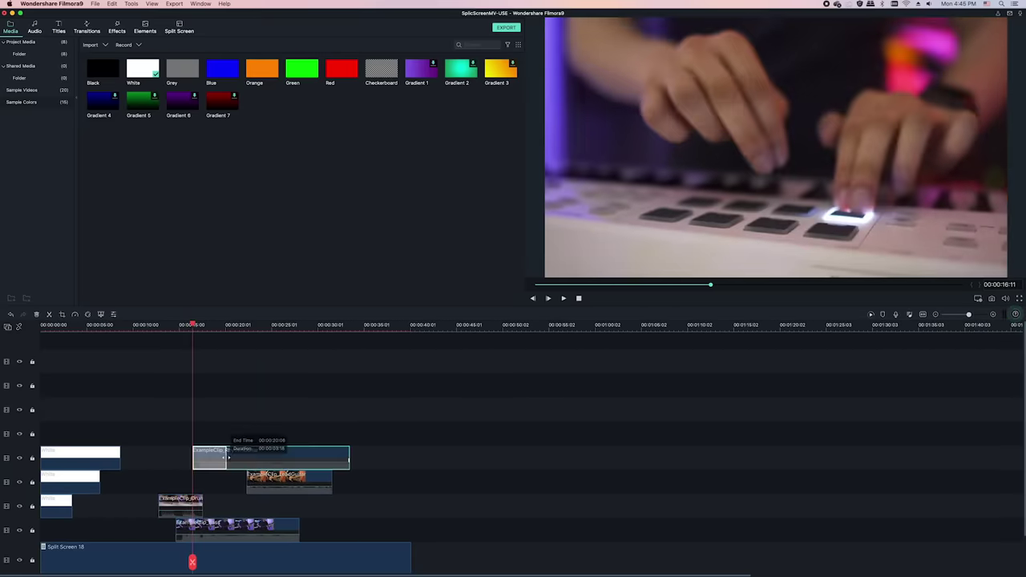